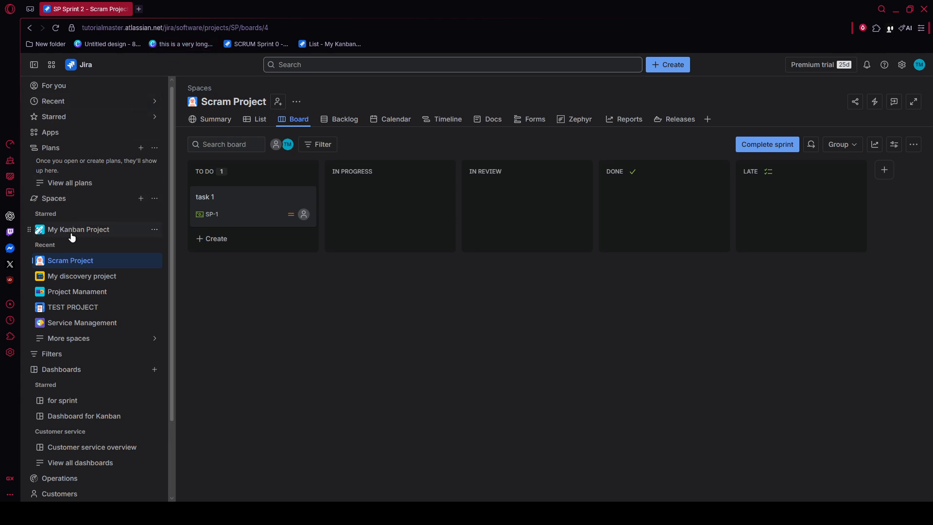
- Open the My Kanban Project space
click(109, 231)
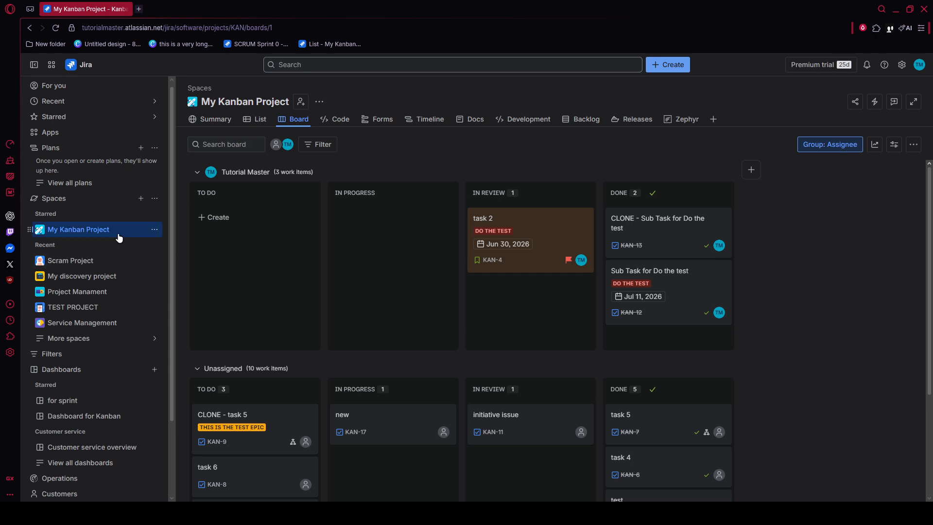
- Examine the space templates for software development, service management, work management and product management without creating a space
click(141, 200)
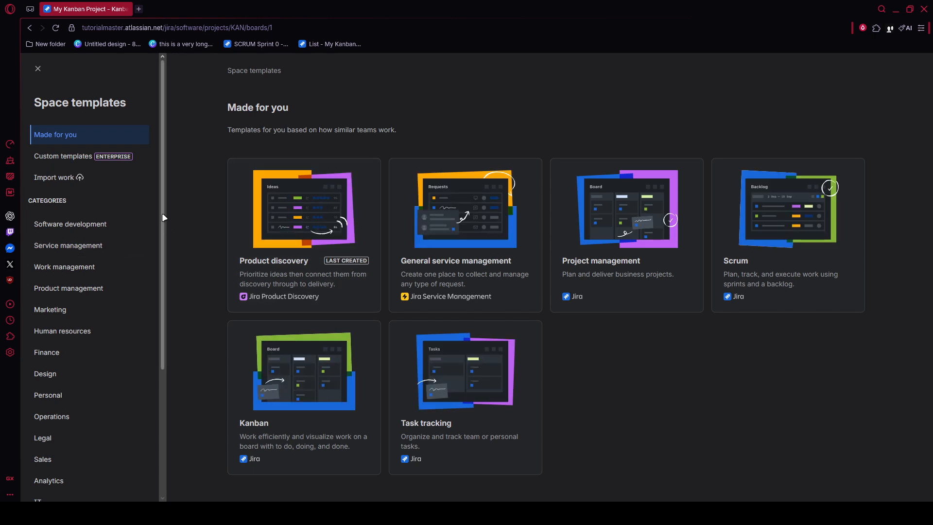
click(78, 224)
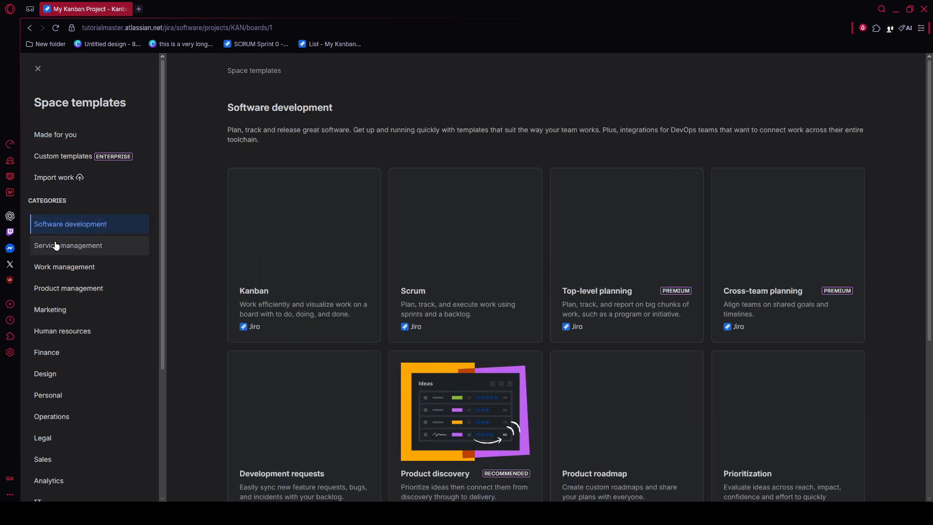
click(101, 245)
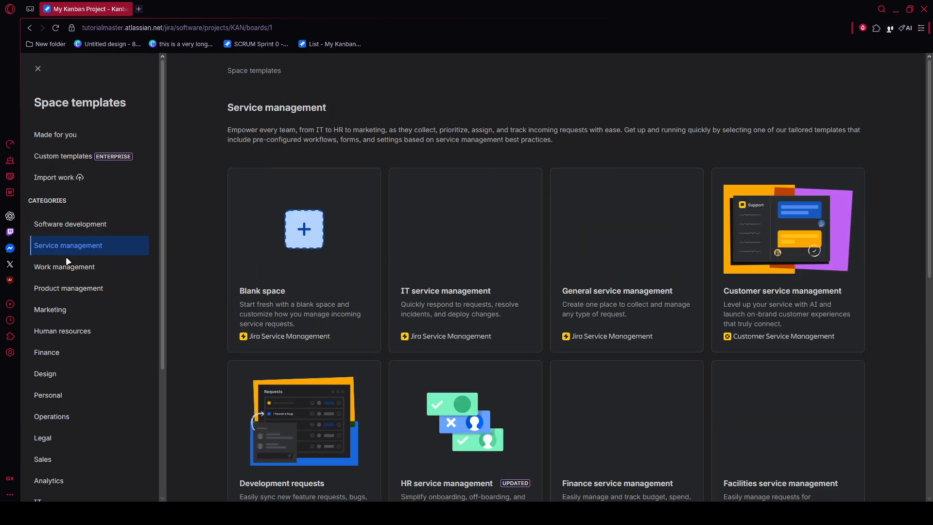
click(100, 267)
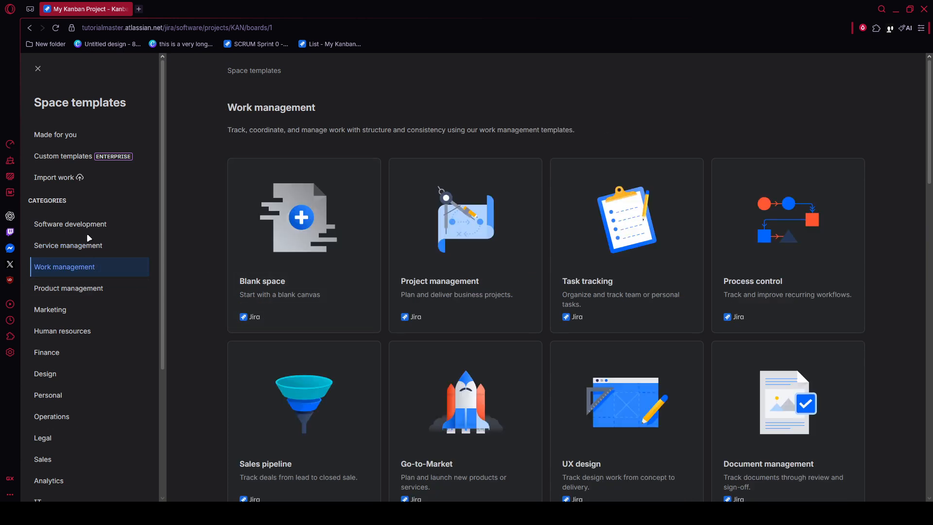
click(83, 291)
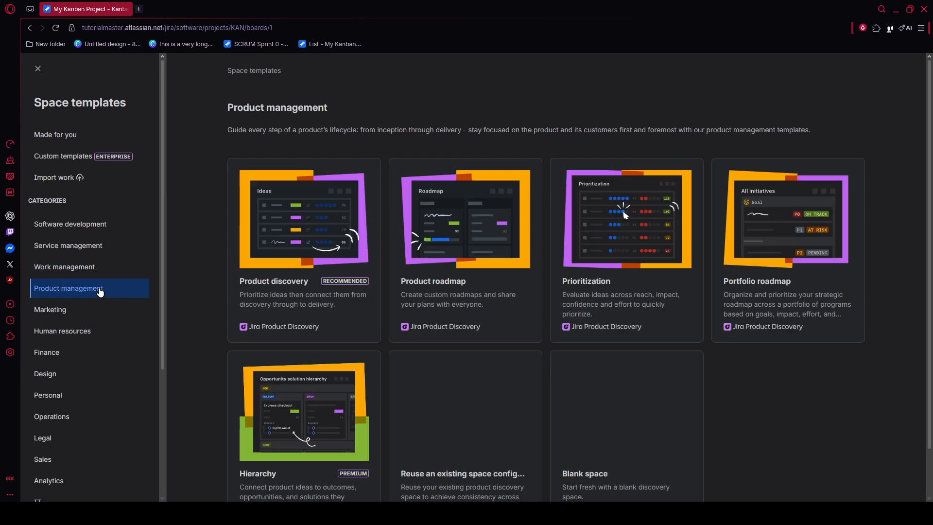
click(90, 232)
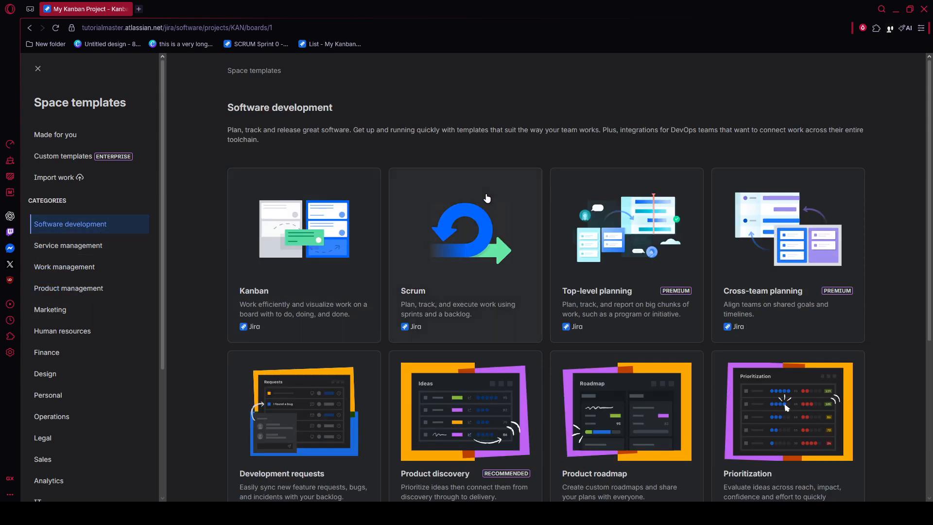
scroll(527, 181, down, 2)
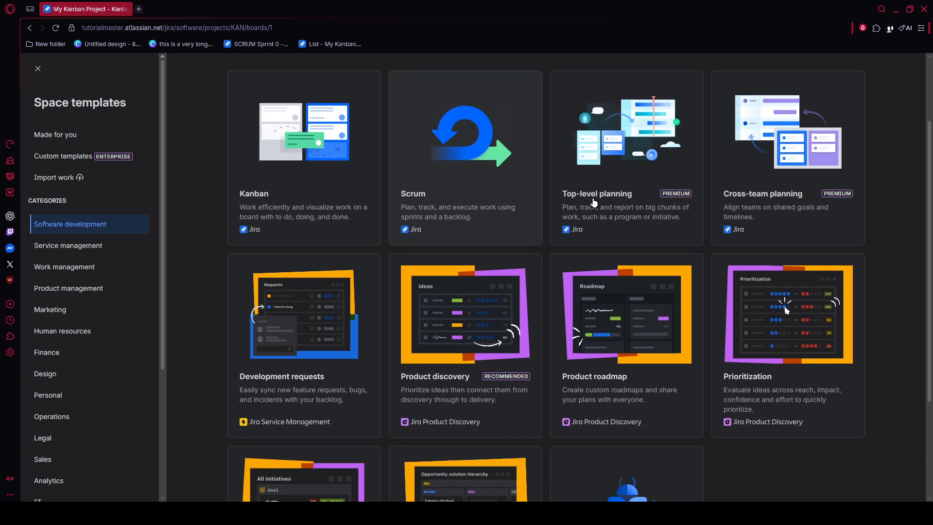
scroll(465, 294, down, 2)
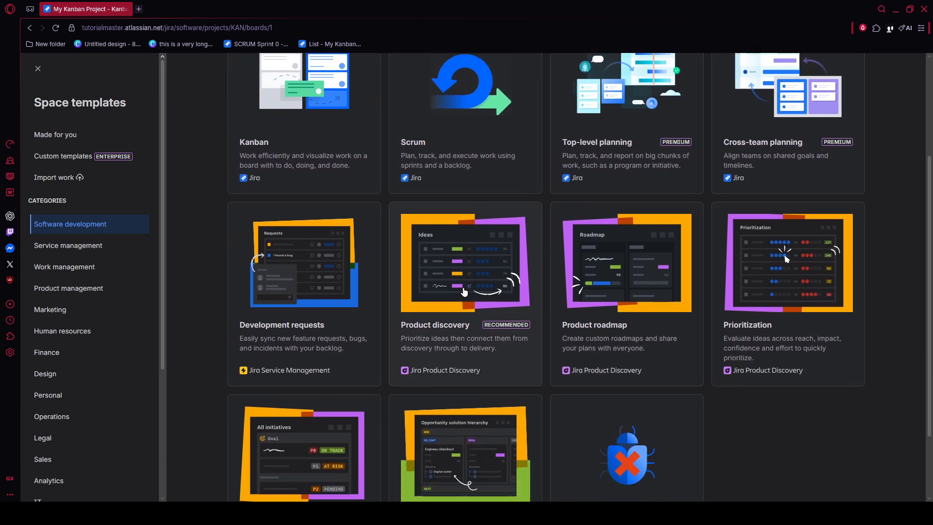
scroll(459, 273, down, 1)
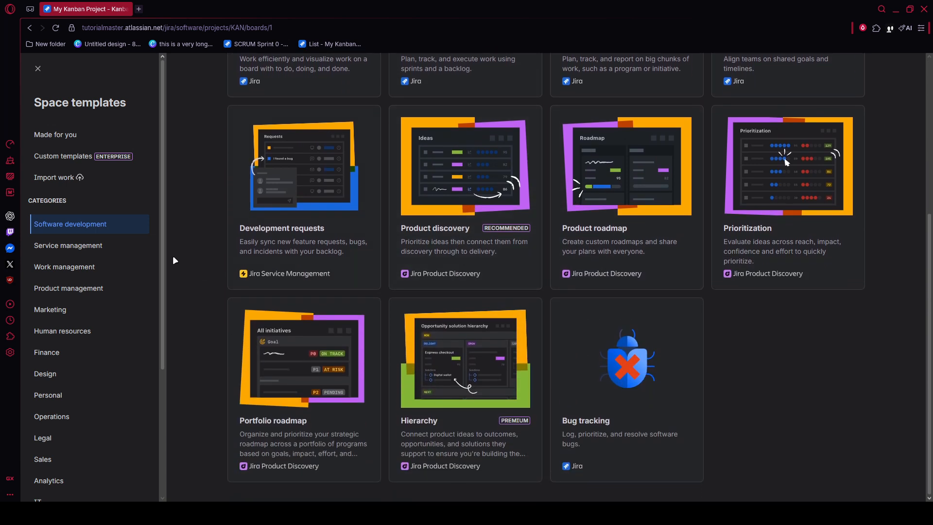
click(112, 247)
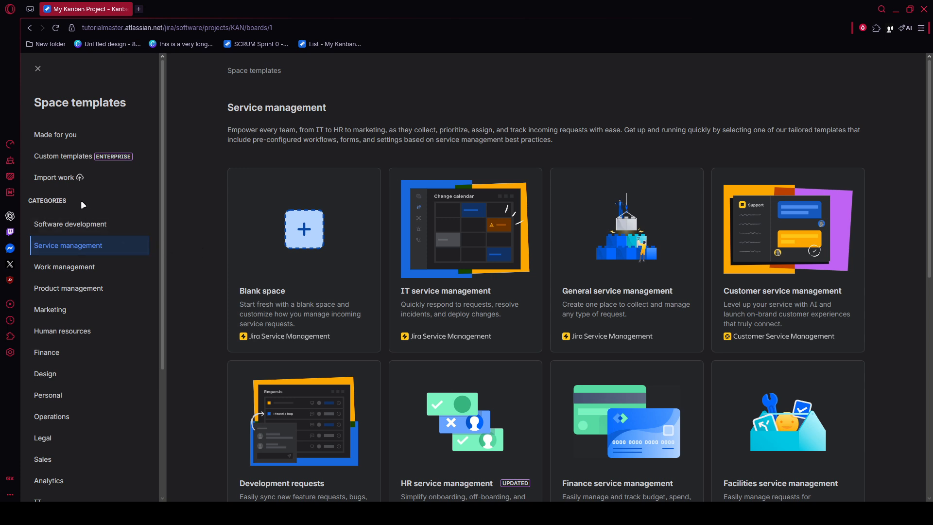
click(38, 69)
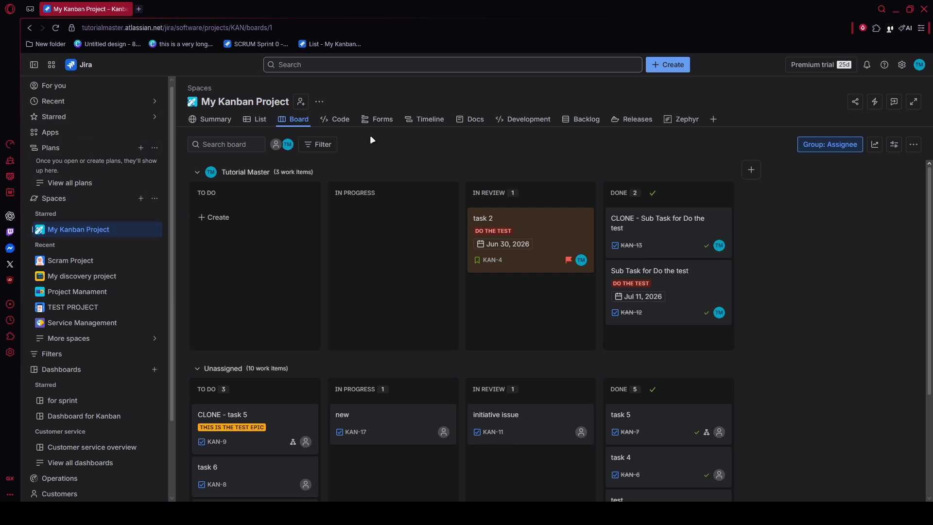
- Create an epic named "epic phase 1" on the timeline of My Kanban Project
click(428, 121)
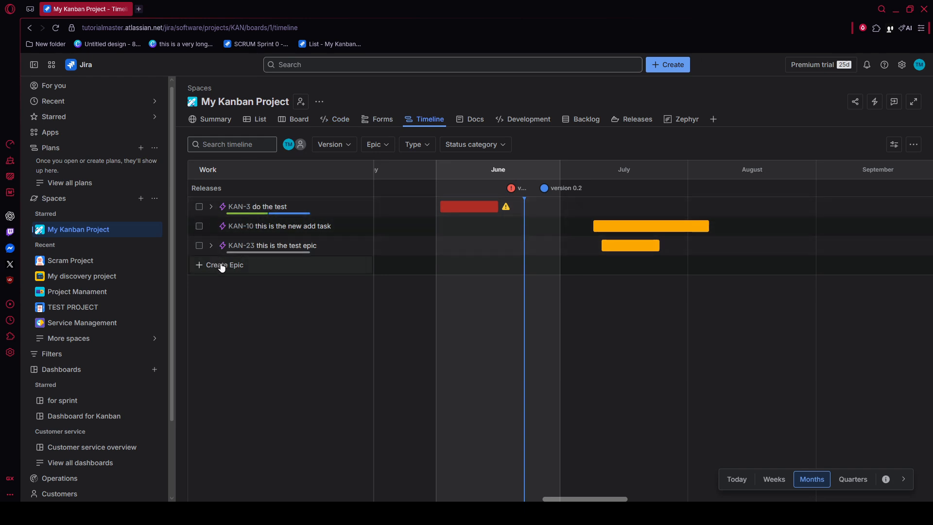
click(237, 266)
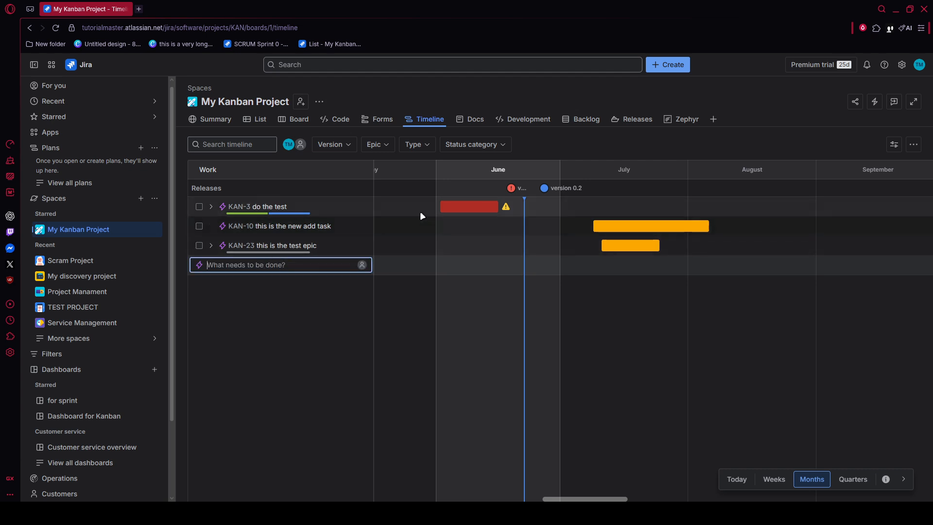
text(epci)
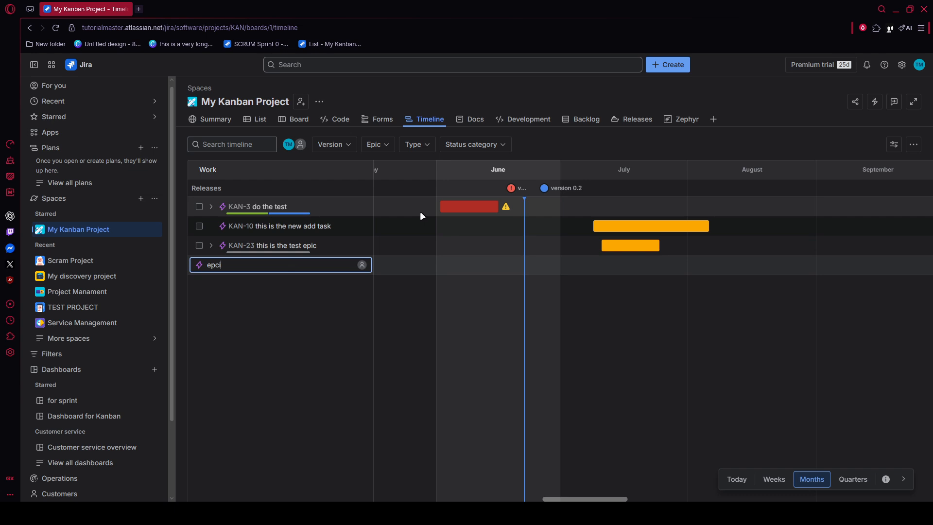
key(BackSpace)
key(BackSpace)
text(ic phase 1)
key(Return)
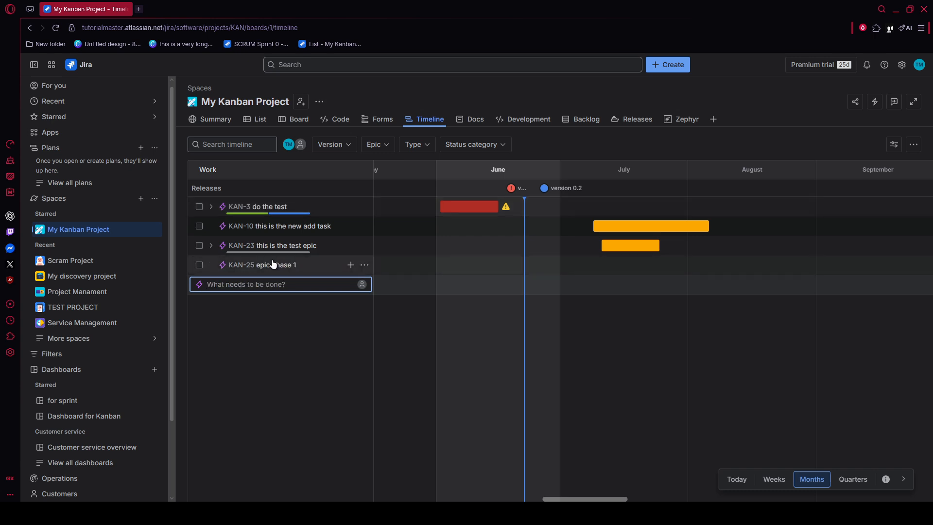
- Add two child tasks named "task 1" and "task 2" under the epic "epic phase 1"
click(303, 264)
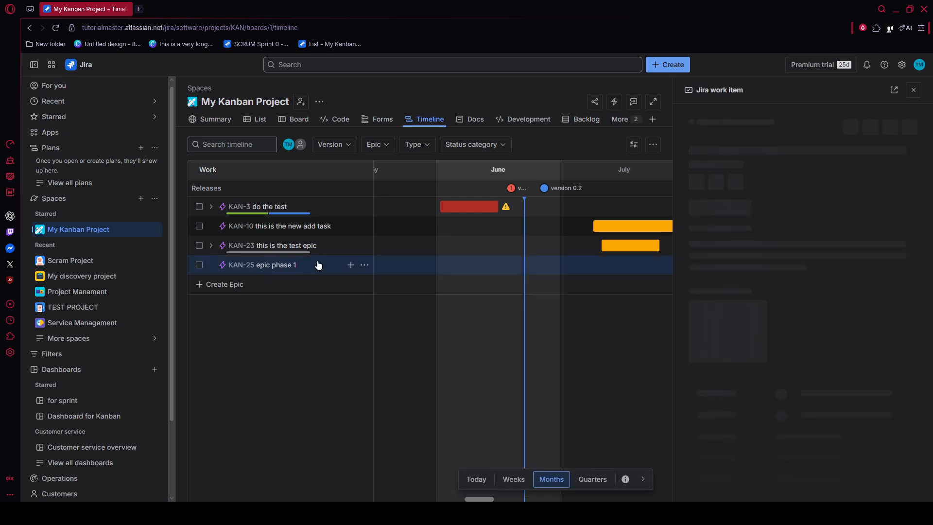
click(351, 265)
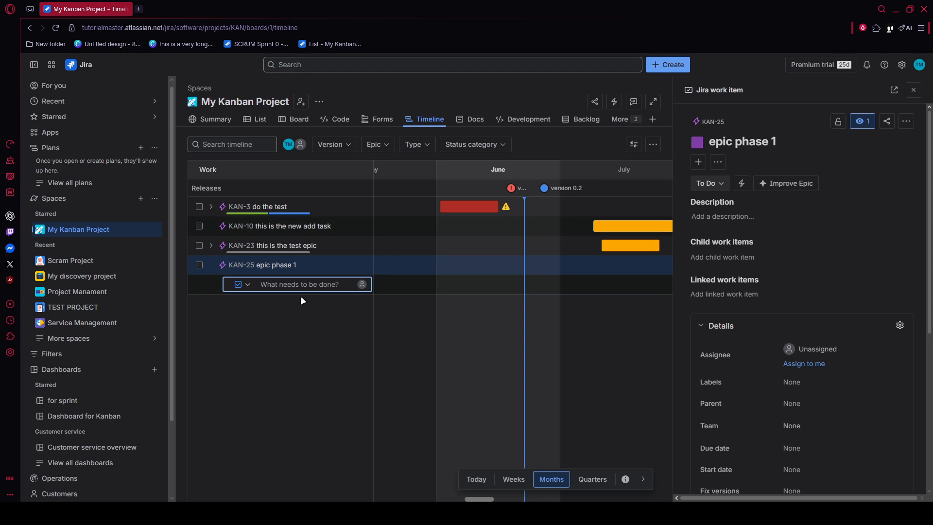
text(ask 1)
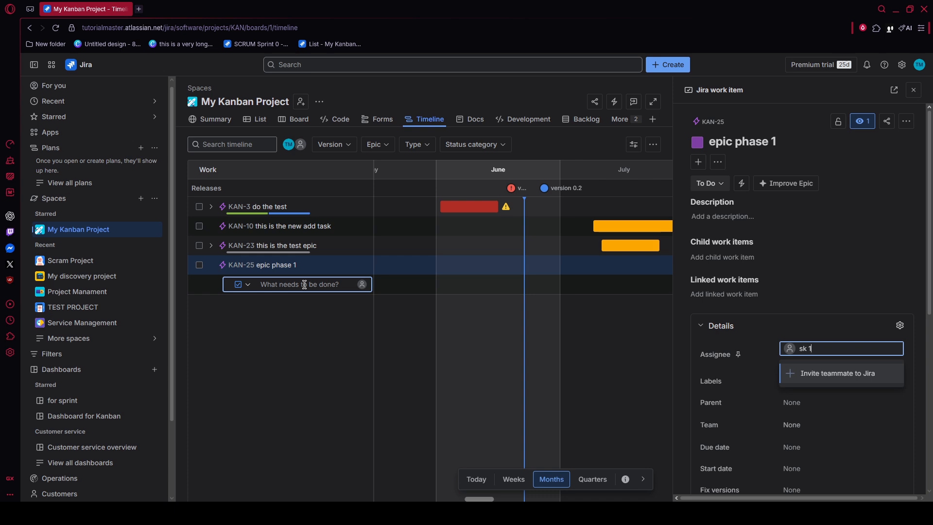
click(304, 285)
text(t)
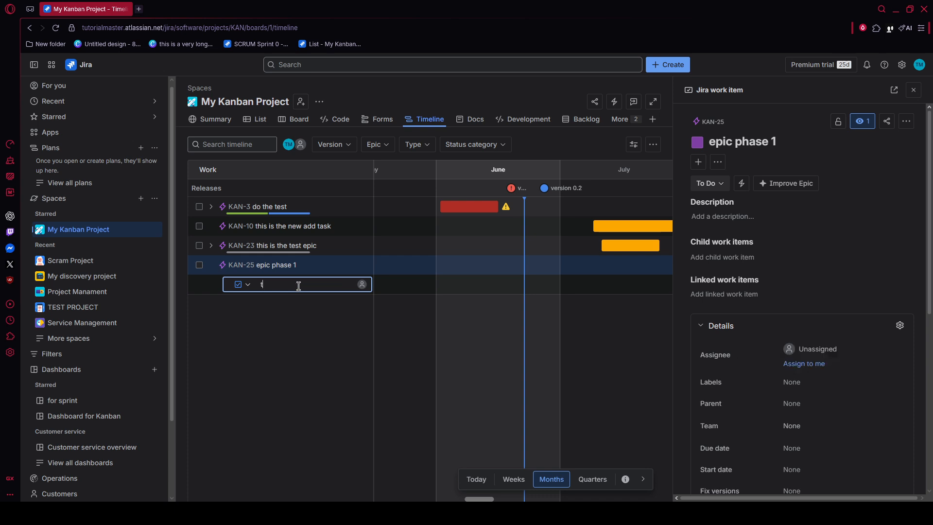
text(ask 1)
key(Return)
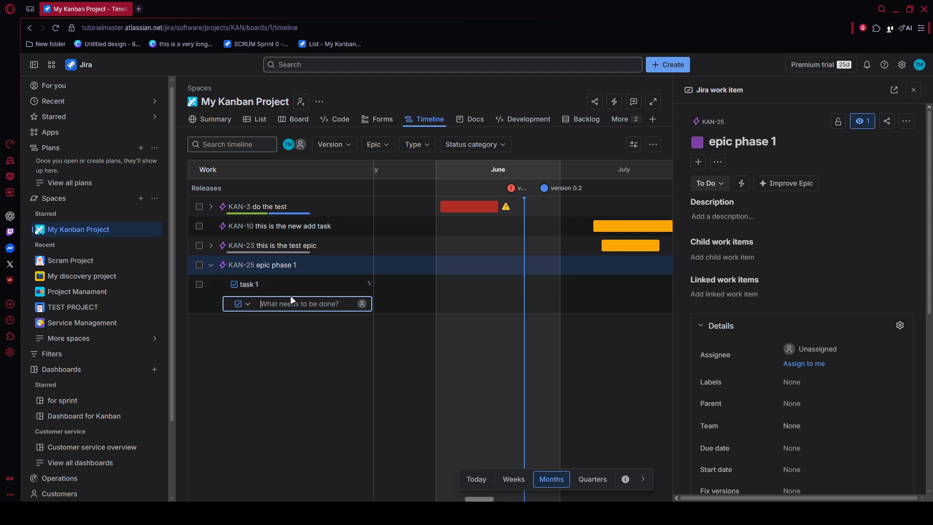
text(task 2)
key(Return)
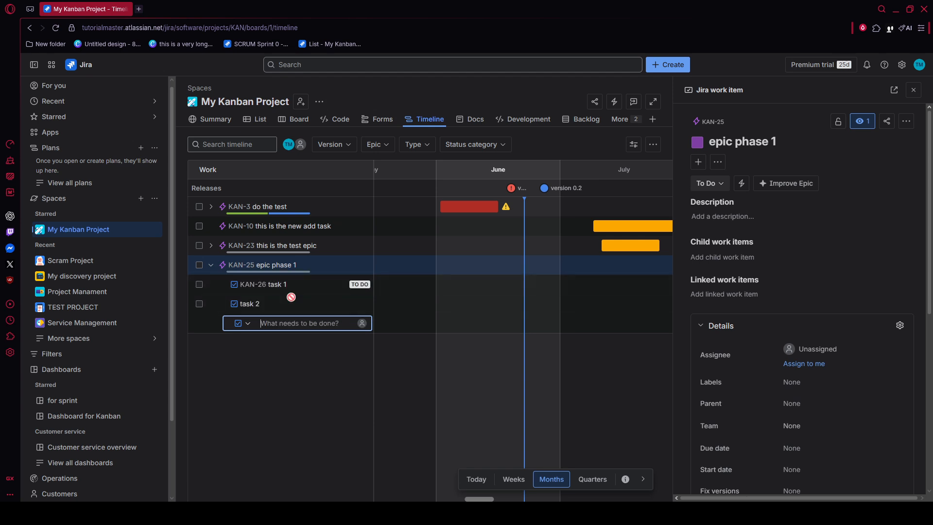
click(279, 403)
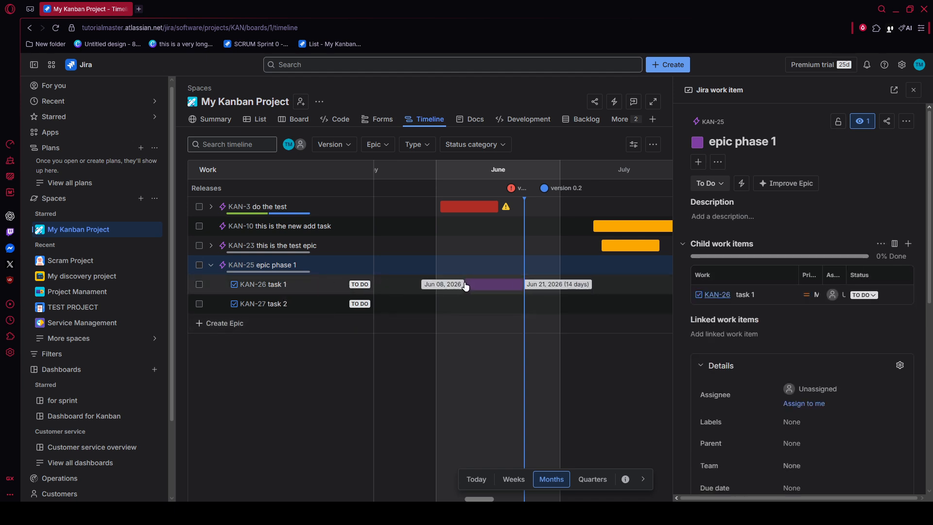
- Schedule task 1 for the first two weeks of June and task 2 from Jun 15 to Jun 28, 2026 on the timeline
click(439, 287)
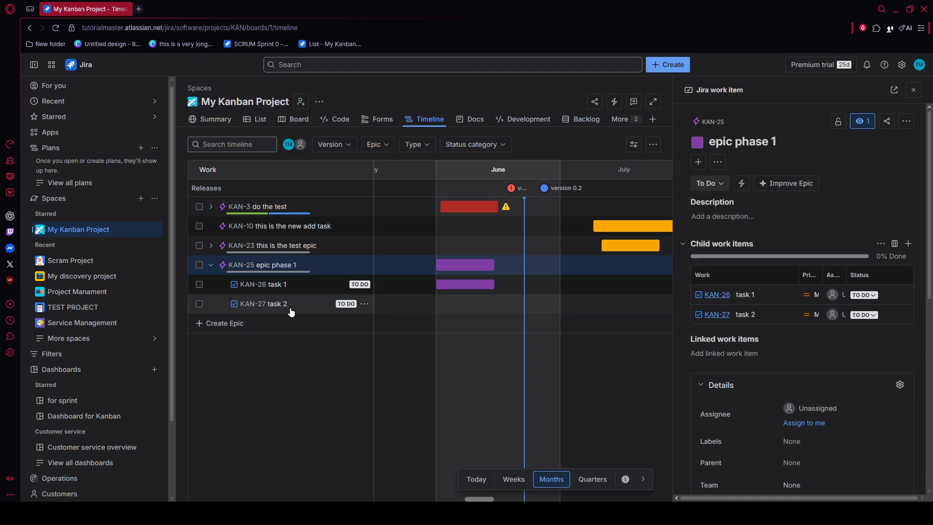
click(506, 305)
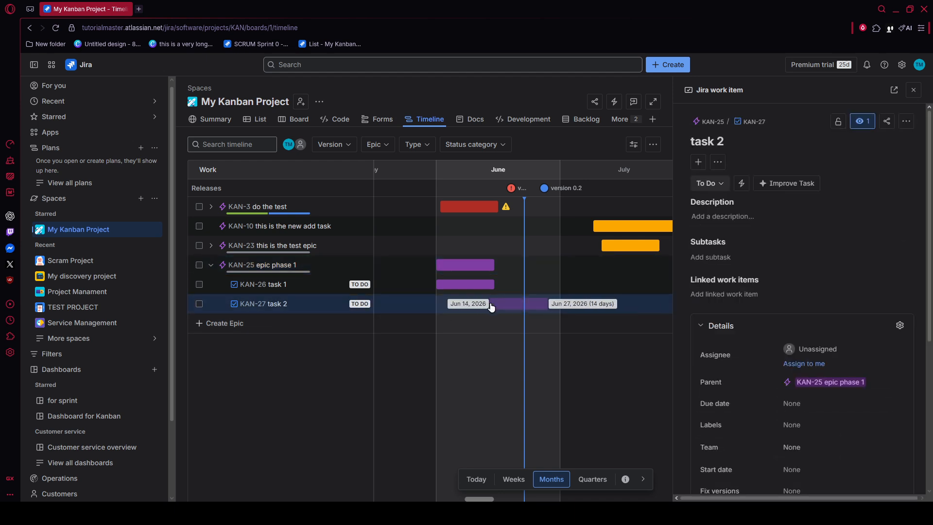
click(496, 304)
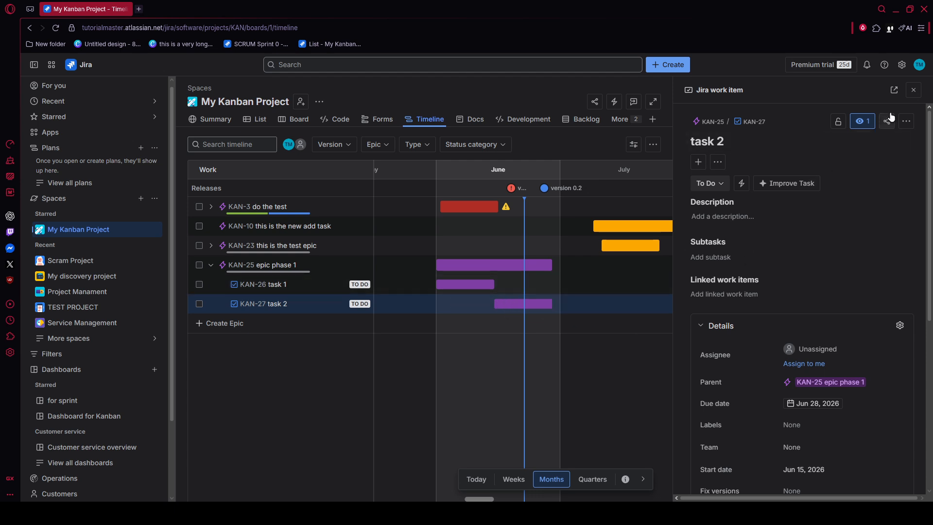
click(914, 91)
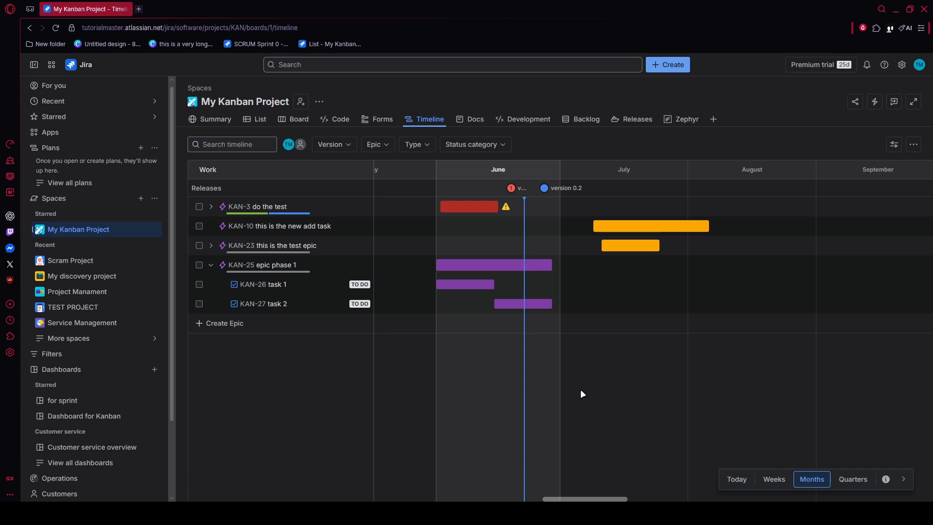
- Extend task 2's end date to Jul 04, 2026 and shift its start to directly follow the end of task 1
mouse_move(527, 304)
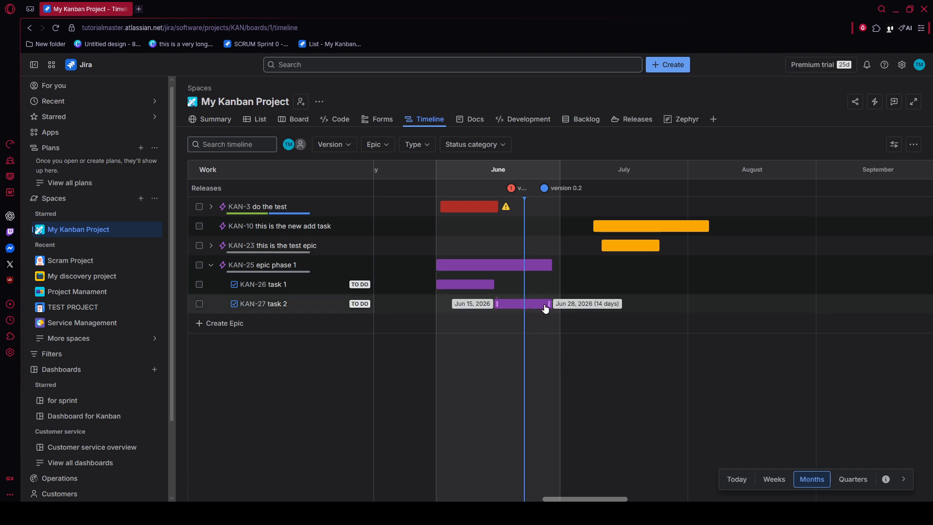
drag(549, 303, 577, 304)
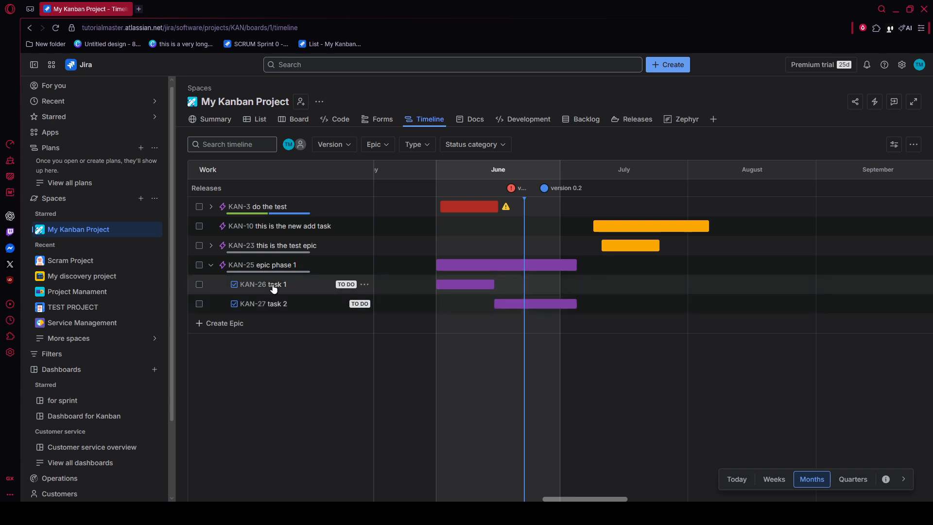
click(211, 264)
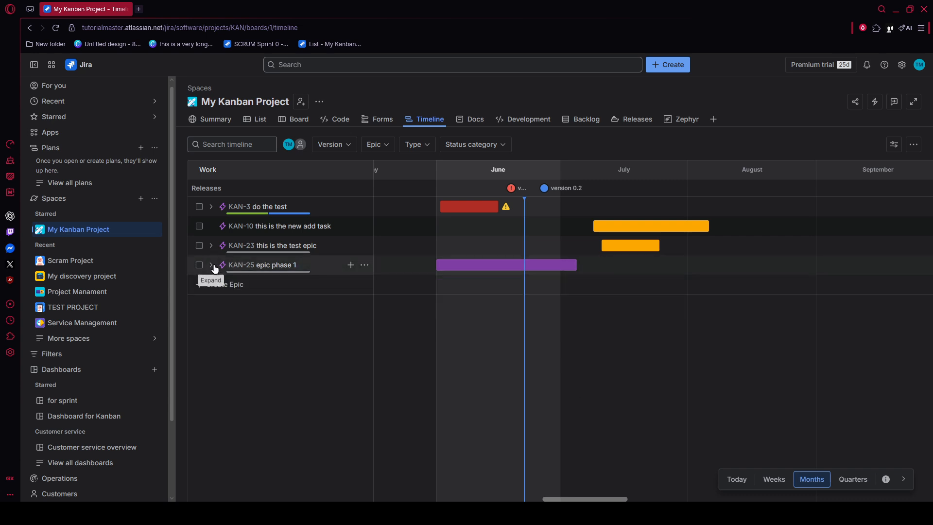
click(216, 267)
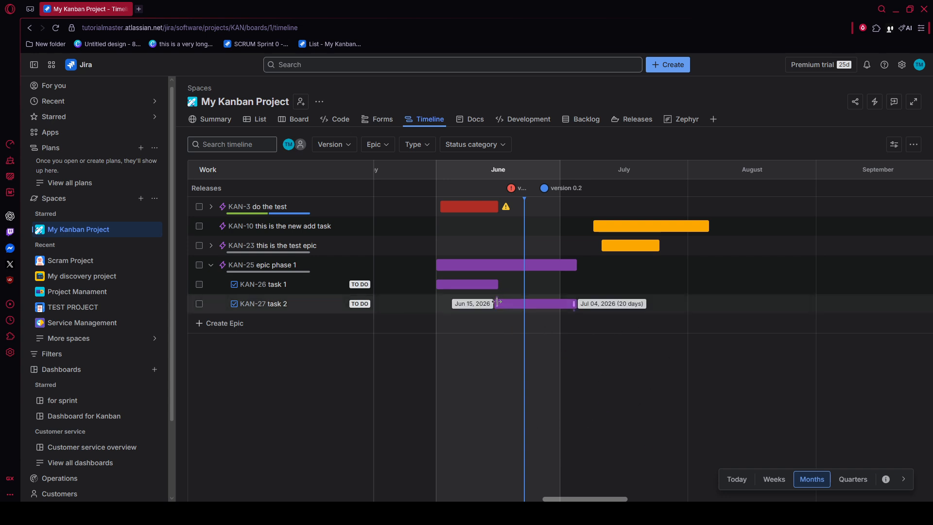
drag(494, 302, 500, 302)
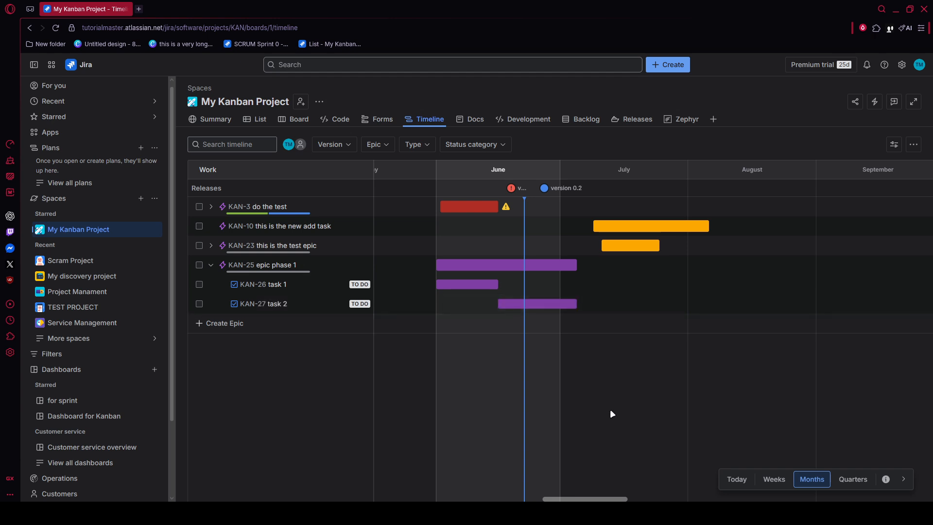